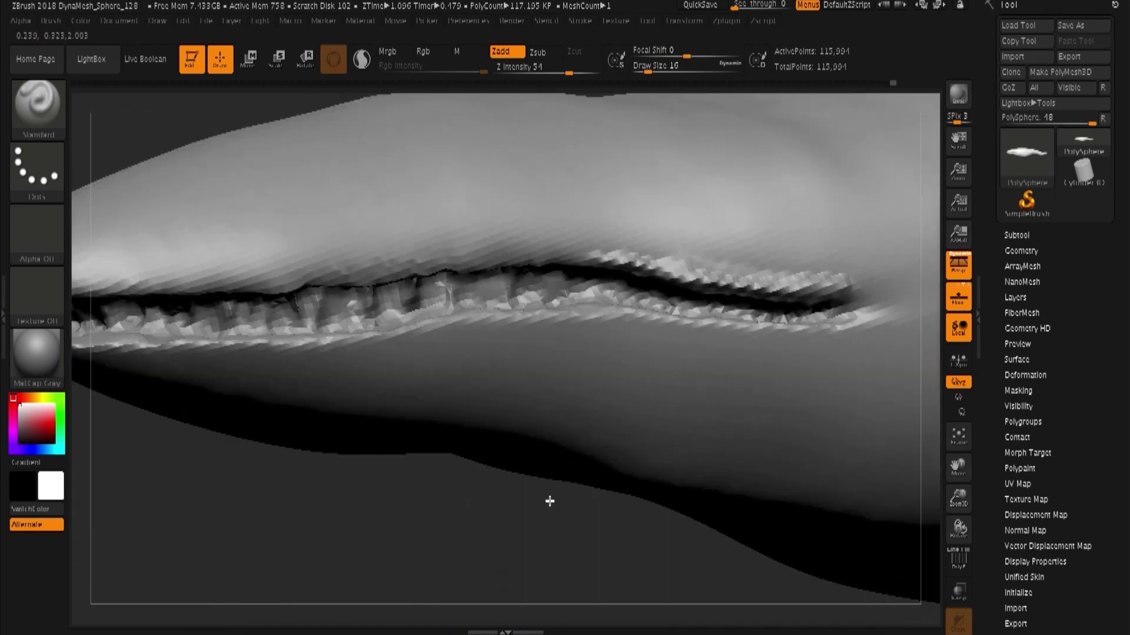
# Extend the curving mouth slit back along the head and smooth its lips from close angles.
pyautogui.moveTo(549, 501)
pyautogui.mouseDown()
pyautogui.moveTo(309, 316)
pyautogui.moveTo(583, 212)
pyautogui.mouseUp()
pyautogui.moveTo(905, 130)
pyautogui.mouseDown()
pyautogui.moveTo(672, 317)
pyautogui.moveTo(566, 354)
pyautogui.moveTo(634, 312)
pyautogui.moveTo(746, 164)
pyautogui.moveTo(619, 330)
pyautogui.mouseUp()
pyautogui.moveTo(719, 207)
pyautogui.mouseDown()
pyautogui.moveTo(581, 450)
pyautogui.moveTo(771, 220)
pyautogui.moveTo(565, 263)
pyautogui.moveTo(610, 315)
pyautogui.moveTo(460, 455)
pyautogui.mouseUp()
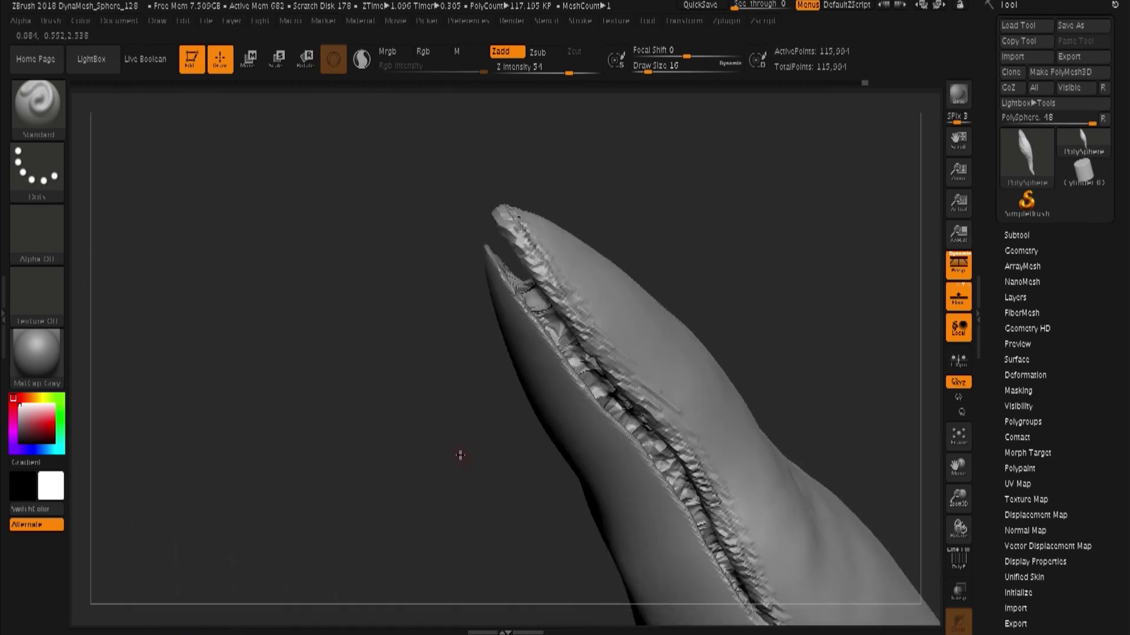
pyautogui.moveTo(574, 319); pyautogui.dragTo(403, 478)
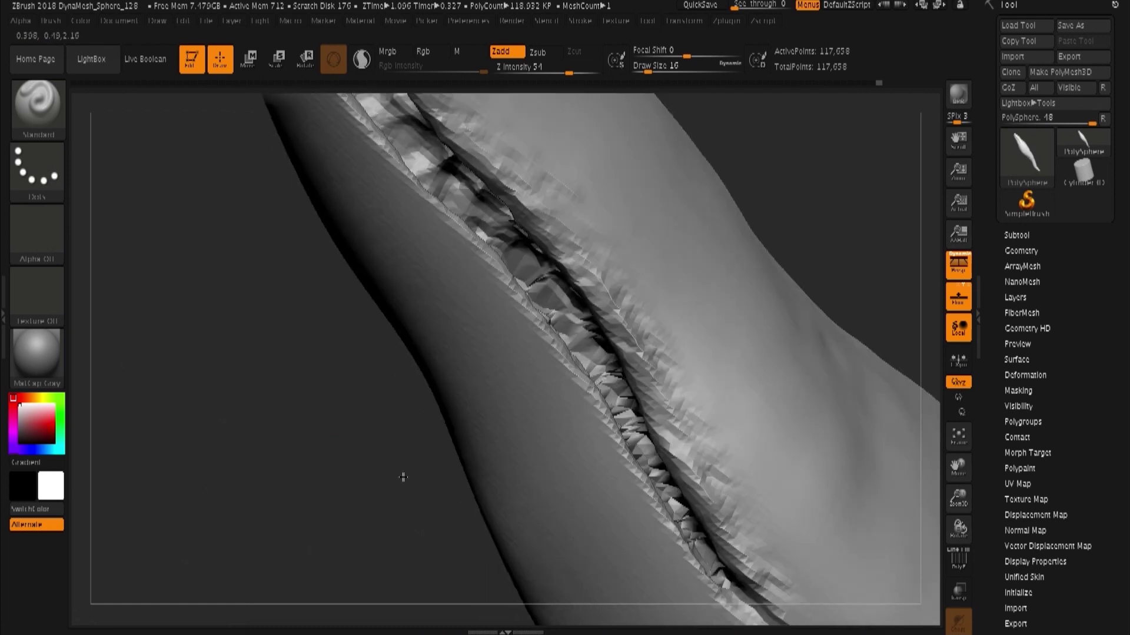
pyautogui.moveTo(483, 296); pyautogui.dragTo(526, 226)
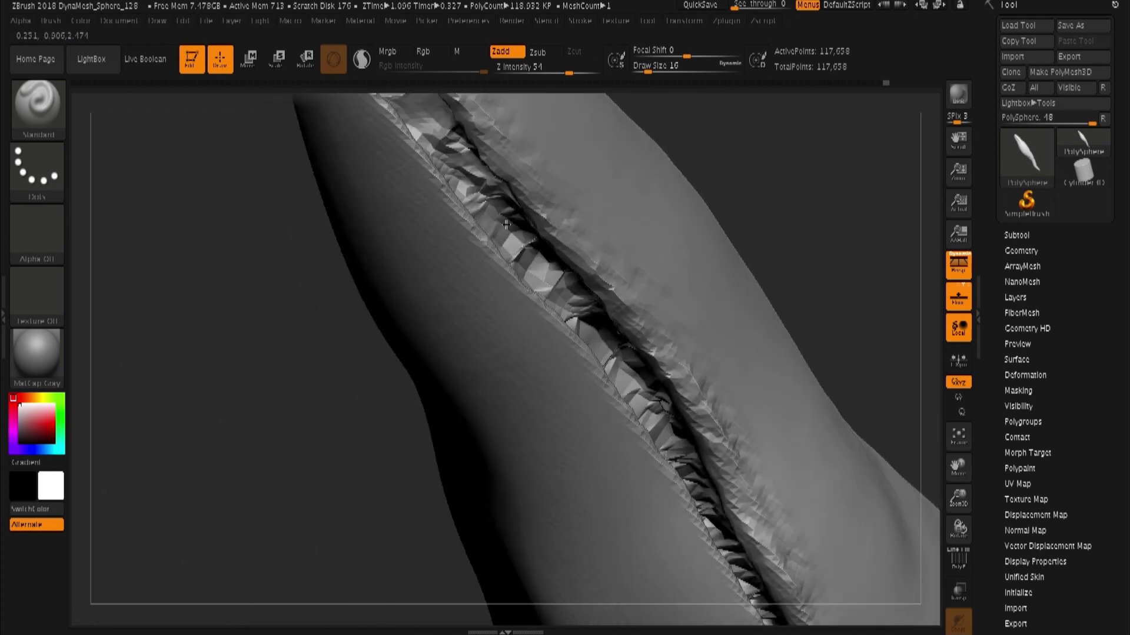
pyautogui.moveTo(722, 203)
pyautogui.mouseDown()
pyautogui.moveTo(691, 313)
pyautogui.moveTo(817, 153)
pyautogui.mouseUp()
pyautogui.moveTo(534, 181)
pyautogui.mouseDown()
pyautogui.moveTo(565, 222)
pyautogui.moveTo(852, 194)
pyautogui.moveTo(412, 265)
pyautogui.moveTo(170, 279)
pyautogui.mouseUp()
pyautogui.moveTo(492, 222)
pyautogui.mouseDown()
pyautogui.moveTo(480, 433)
pyautogui.moveTo(739, 298)
pyautogui.moveTo(707, 371)
pyautogui.mouseUp()
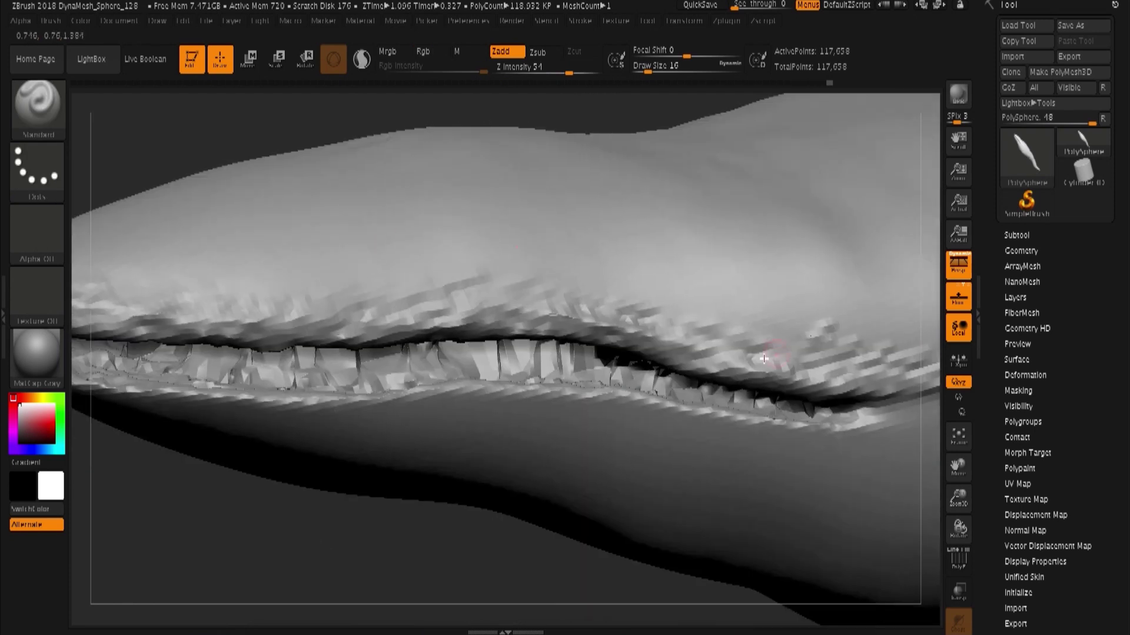
pyautogui.moveTo(362, 278)
pyautogui.mouseDown()
pyautogui.moveTo(290, 282)
pyautogui.moveTo(736, 355)
pyautogui.moveTo(351, 563)
pyautogui.moveTo(575, 550)
pyautogui.moveTo(352, 312)
pyautogui.moveTo(694, 265)
pyautogui.moveTo(646, 542)
pyautogui.moveTo(449, 567)
pyautogui.moveTo(360, 547)
pyautogui.moveTo(499, 596)
pyautogui.moveTo(704, 207)
pyautogui.moveTo(529, 378)
pyautogui.moveTo(614, 461)
pyautogui.moveTo(539, 244)
pyautogui.moveTo(829, 228)
pyautogui.moveTo(303, 433)
pyautogui.moveTo(530, 294)
pyautogui.moveTo(759, 194)
pyautogui.moveTo(868, 328)
pyautogui.mouseUp()
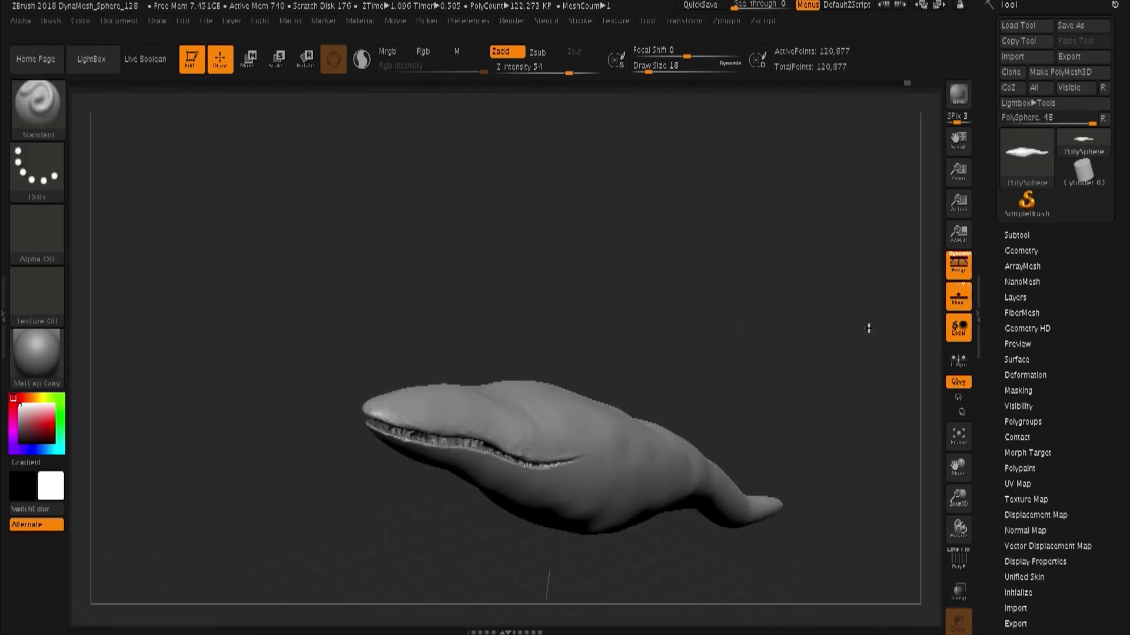
# Sculpt a serrated row of teeth along the mouth seam.
pyautogui.moveTo(267, 275)
pyautogui.mouseDown()
pyautogui.moveTo(795, 270)
pyautogui.moveTo(603, 311)
pyautogui.mouseUp()
pyautogui.moveTo(553, 447)
pyautogui.mouseDown()
pyautogui.moveTo(729, 360)
pyautogui.moveTo(510, 527)
pyautogui.moveTo(635, 436)
pyautogui.moveTo(583, 482)
pyautogui.mouseUp()
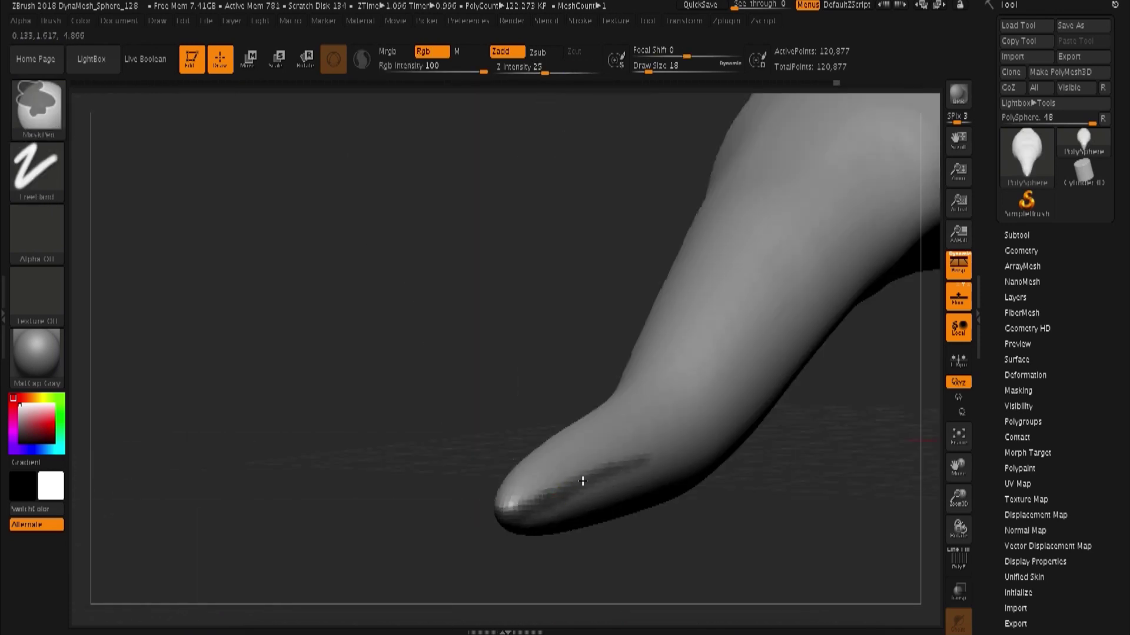
pyautogui.moveTo(445, 580); pyautogui.dragTo(506, 529)
pyautogui.moveTo(643, 378); pyautogui.dragTo(769, 340)
pyautogui.moveTo(789, 412)
pyautogui.mouseDown()
pyautogui.moveTo(650, 288)
pyautogui.moveTo(650, 515)
pyautogui.moveTo(765, 471)
pyautogui.moveTo(670, 452)
pyautogui.mouseUp()
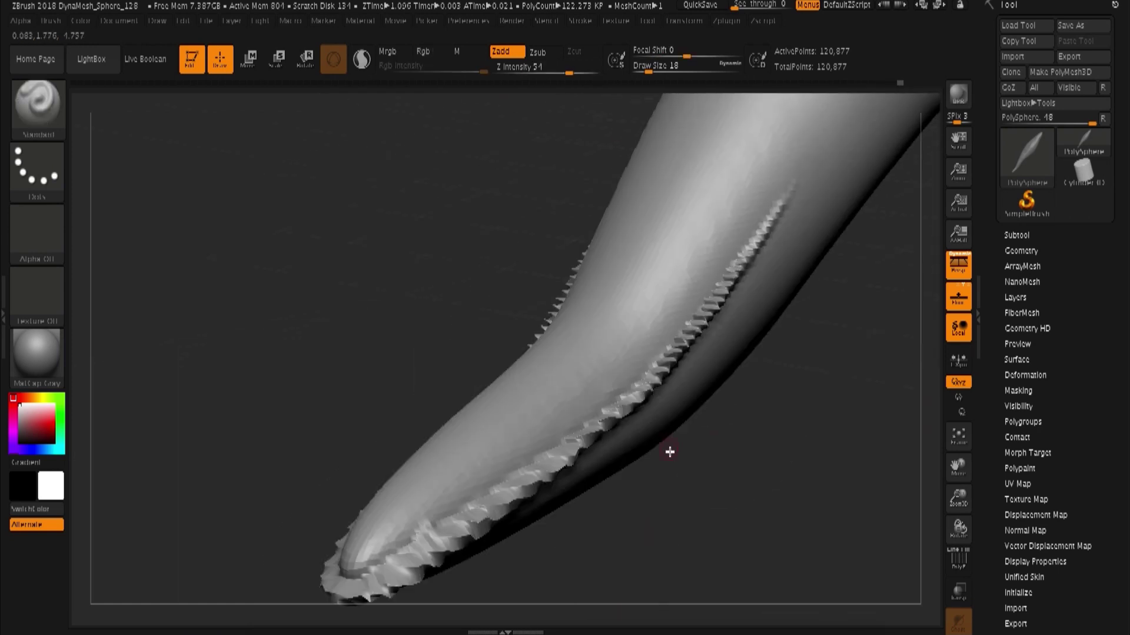
# Pull ragged spikes out of the tail end and check them along the body.
pyautogui.moveTo(534, 411)
pyautogui.mouseDown()
pyautogui.moveTo(641, 315)
pyautogui.moveTo(740, 410)
pyautogui.moveTo(600, 383)
pyautogui.mouseUp()
pyautogui.moveTo(583, 453)
pyautogui.mouseDown()
pyautogui.moveTo(648, 379)
pyautogui.moveTo(518, 607)
pyautogui.mouseUp()
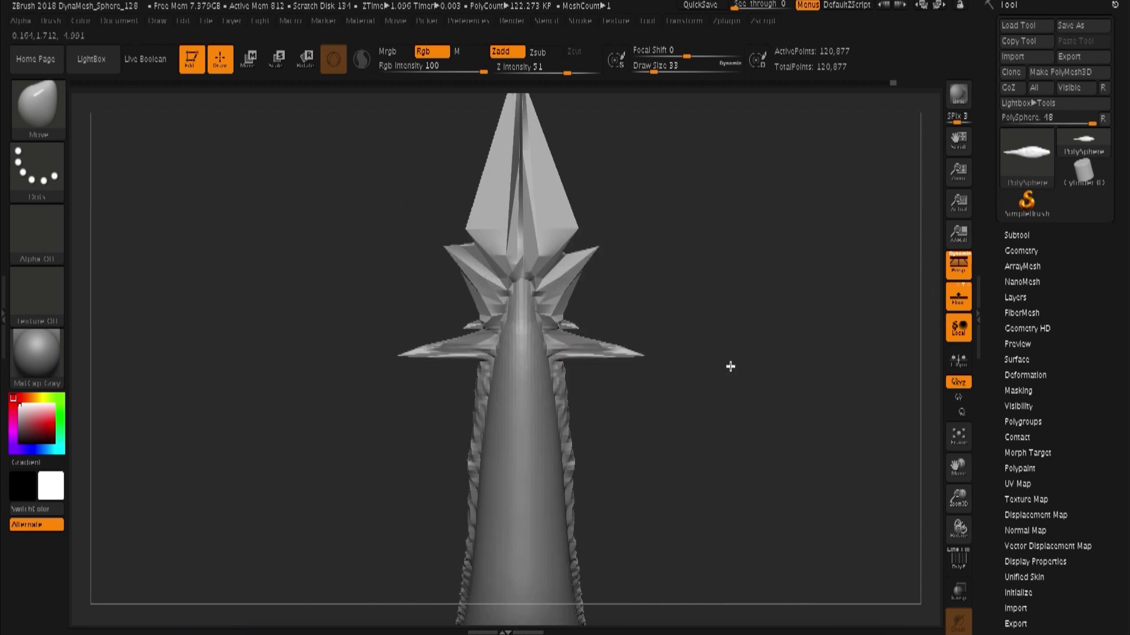
pyautogui.moveTo(707, 356)
pyautogui.mouseDown()
pyautogui.moveTo(593, 262)
pyautogui.moveTo(802, 335)
pyautogui.moveTo(672, 295)
pyautogui.moveTo(643, 378)
pyautogui.moveTo(520, 326)
pyautogui.mouseUp()
pyautogui.moveTo(831, 311)
pyautogui.mouseDown()
pyautogui.moveTo(714, 497)
pyautogui.moveTo(541, 373)
pyautogui.moveTo(850, 386)
pyautogui.moveTo(651, 284)
pyautogui.moveTo(624, 363)
pyautogui.moveTo(595, 373)
pyautogui.moveTo(819, 330)
pyautogui.moveTo(747, 425)
pyautogui.mouseUp()
pyautogui.moveTo(666, 431)
pyautogui.mouseDown()
pyautogui.moveTo(676, 485)
pyautogui.moveTo(585, 484)
pyautogui.moveTo(732, 328)
pyautogui.moveTo(528, 144)
pyautogui.mouseUp()
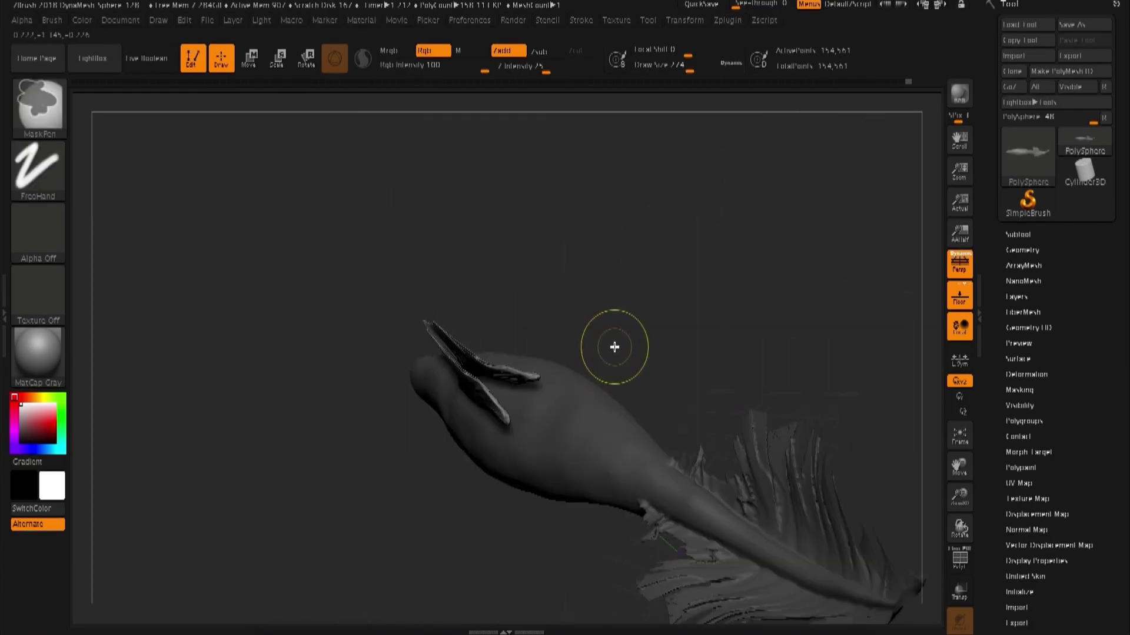
# Raise the tall dorsal fin, adjusting Draw Size from 140 to about 410.
pyautogui.press('s')
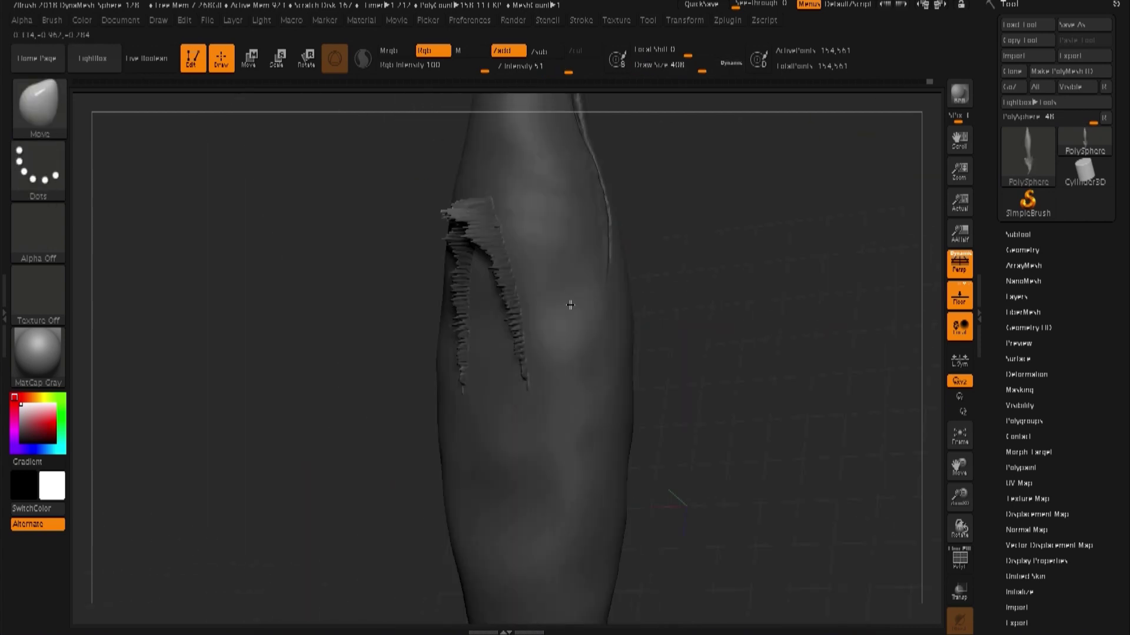
pyautogui.moveTo(673, 376)
pyautogui.mouseDown()
pyautogui.moveTo(515, 402)
pyautogui.moveTo(615, 270)
pyautogui.moveTo(542, 396)
pyautogui.moveTo(615, 328)
pyautogui.moveTo(726, 313)
pyautogui.moveTo(673, 242)
pyautogui.moveTo(636, 333)
pyautogui.moveTo(792, 344)
pyautogui.mouseUp()
pyautogui.press('s')
pyautogui.moveTo(497, 373)
pyautogui.mouseDown()
pyautogui.moveTo(641, 467)
pyautogui.moveTo(643, 551)
pyautogui.moveTo(678, 451)
pyautogui.moveTo(628, 312)
pyautogui.moveTo(579, 273)
pyautogui.moveTo(699, 297)
pyautogui.moveTo(671, 245)
pyautogui.mouseUp()
# Shape the large ribbed pectoral fin on the side and check it against the mouth.
pyautogui.moveTo(780, 230); pyautogui.dragTo(678, 347)
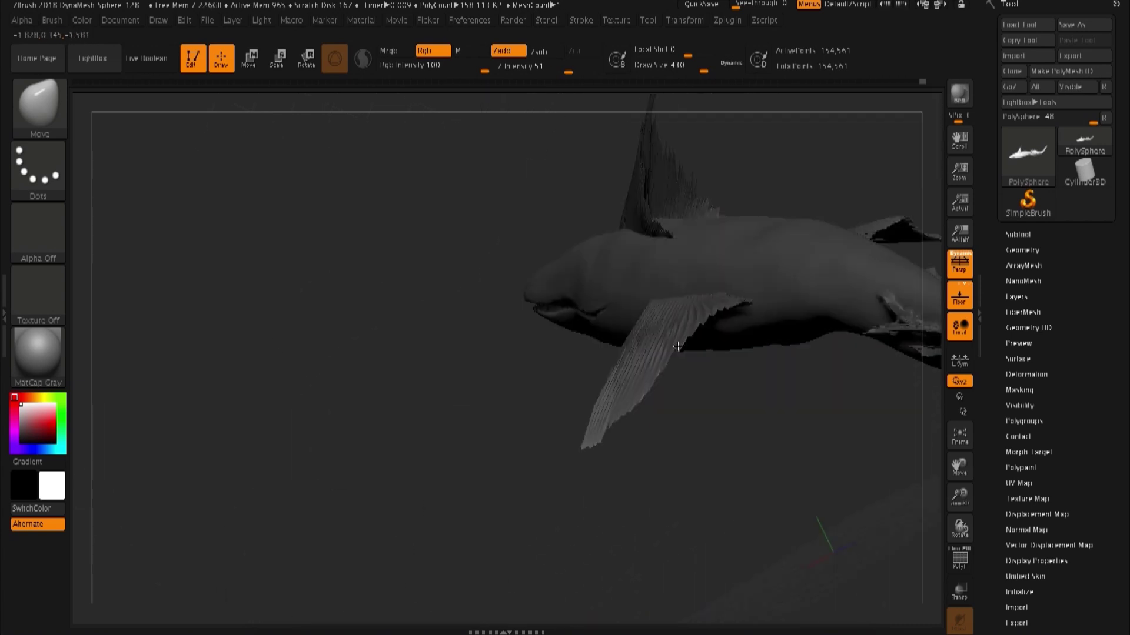
pyautogui.moveTo(652, 389)
pyautogui.mouseDown()
pyautogui.moveTo(716, 323)
pyautogui.moveTo(432, 194)
pyautogui.moveTo(689, 386)
pyautogui.moveTo(779, 298)
pyautogui.moveTo(820, 444)
pyautogui.mouseUp()
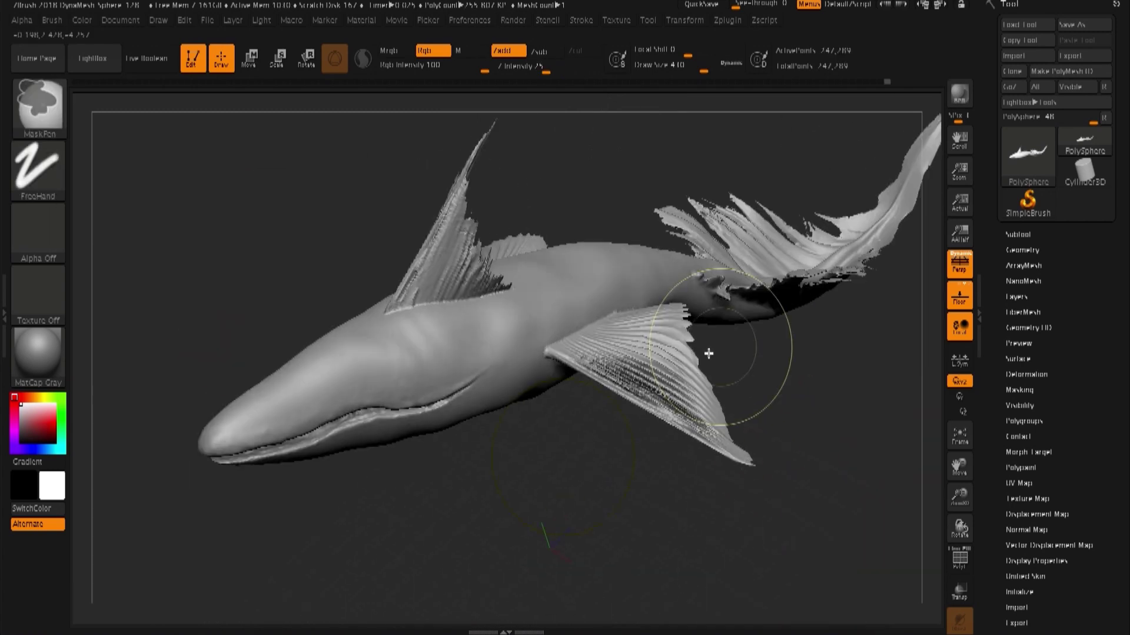
pyautogui.moveTo(709, 353); pyautogui.dragTo(644, 339)
pyautogui.moveTo(556, 342)
pyautogui.mouseDown()
pyautogui.moveTo(598, 492)
pyautogui.moveTo(455, 309)
pyautogui.mouseUp()
# Shape the rows of teeth inside the mouth from close views along the gap.
pyautogui.moveTo(634, 344)
pyautogui.mouseDown()
pyautogui.moveTo(378, 504)
pyautogui.moveTo(374, 247)
pyautogui.mouseUp()
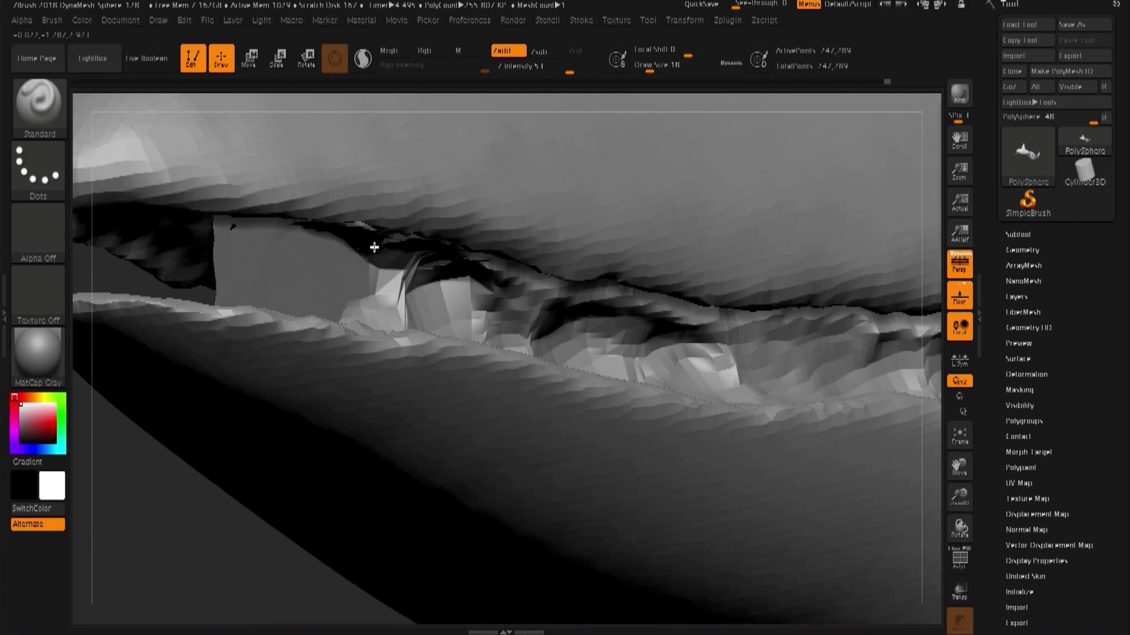
pyautogui.moveTo(712, 365); pyautogui.dragTo(356, 212)
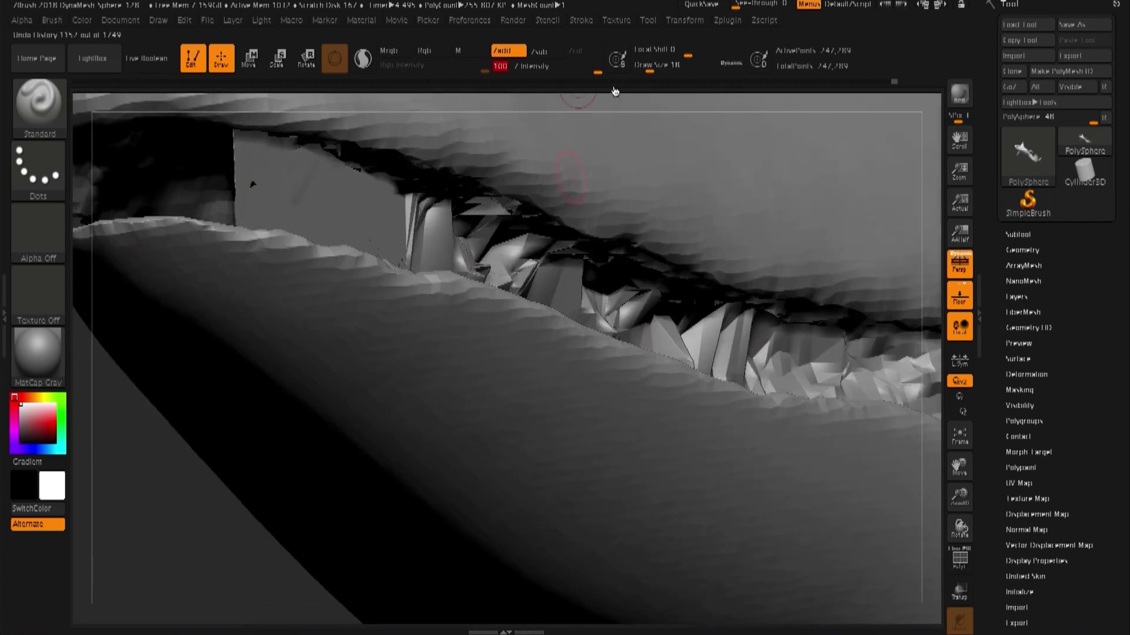
pyautogui.moveTo(613, 91); pyautogui.dragTo(458, 228)
pyautogui.moveTo(347, 540)
pyautogui.mouseDown()
pyautogui.moveTo(696, 453)
pyautogui.moveTo(504, 191)
pyautogui.moveTo(474, 404)
pyautogui.moveTo(479, 225)
pyautogui.mouseUp()
pyautogui.moveTo(404, 244)
pyautogui.mouseDown()
pyautogui.moveTo(277, 597)
pyautogui.moveTo(232, 471)
pyautogui.moveTo(267, 597)
pyautogui.moveTo(330, 349)
pyautogui.moveTo(470, 239)
pyautogui.mouseUp()
# Round the upper jaw into a snout overhanging the toothed lower jaw.
pyautogui.moveTo(306, 340)
pyautogui.mouseDown()
pyautogui.moveTo(358, 295)
pyautogui.moveTo(400, 339)
pyautogui.moveTo(453, 236)
pyautogui.mouseUp()
pyautogui.moveTo(410, 371)
pyautogui.mouseDown()
pyautogui.moveTo(441, 549)
pyautogui.moveTo(710, 535)
pyautogui.mouseUp()
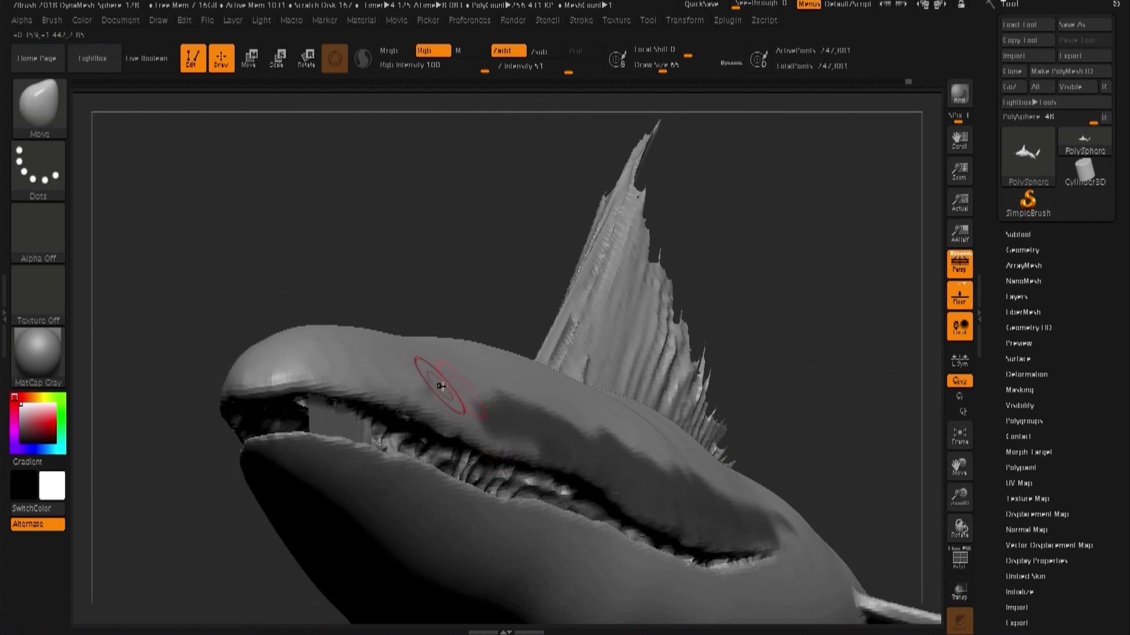
pyautogui.moveTo(490, 393); pyautogui.dragTo(715, 294)
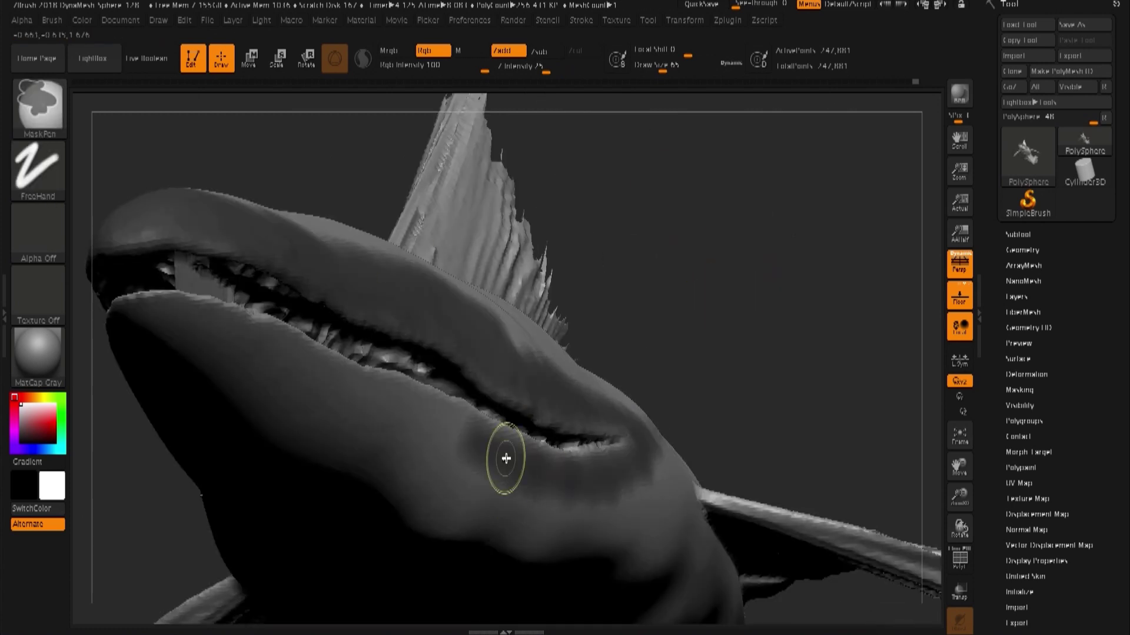
pyautogui.moveTo(506, 458); pyautogui.dragTo(440, 425)
pyautogui.moveTo(353, 578)
pyautogui.mouseDown()
pyautogui.moveTo(603, 441)
pyautogui.moveTo(532, 443)
pyautogui.moveTo(379, 231)
pyautogui.mouseUp()
pyautogui.moveTo(432, 334)
pyautogui.mouseDown()
pyautogui.moveTo(497, 222)
pyautogui.moveTo(701, 217)
pyautogui.moveTo(648, 370)
pyautogui.moveTo(681, 373)
pyautogui.moveTo(782, 333)
pyautogui.moveTo(744, 298)
pyautogui.moveTo(744, 420)
pyautogui.moveTo(618, 307)
pyautogui.mouseUp()
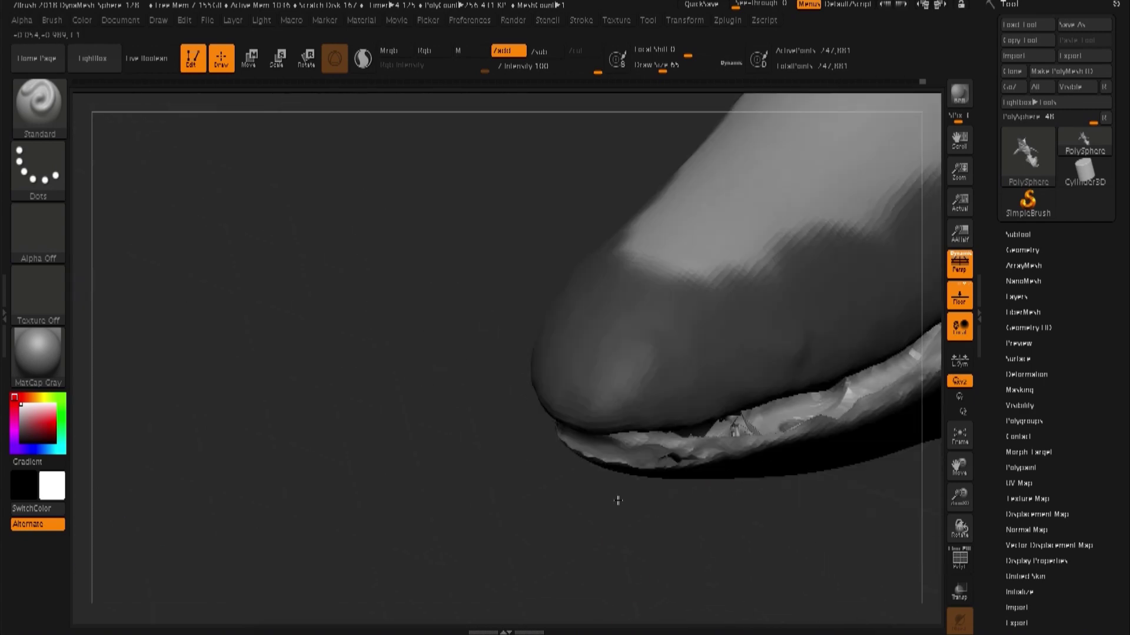
# Build a round eye socket on the head with the ClayBuildup brush.
pyautogui.press('b')
pyautogui.press('c')
pyautogui.press('b')
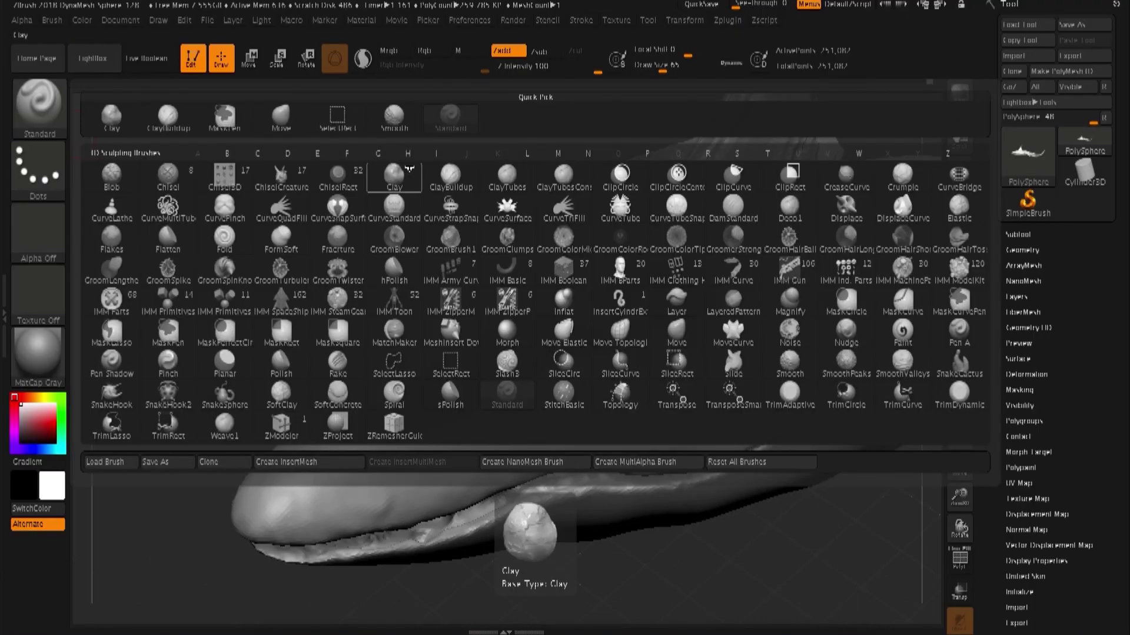
pyautogui.moveTo(649, 249)
pyautogui.mouseDown()
pyautogui.moveTo(378, 468)
pyautogui.moveTo(638, 533)
pyautogui.moveTo(618, 335)
pyautogui.moveTo(625, 410)
pyautogui.mouseUp()
pyautogui.moveTo(281, 443)
pyautogui.mouseDown()
pyautogui.moveTo(302, 353)
pyautogui.moveTo(533, 535)
pyautogui.moveTo(298, 384)
pyautogui.moveTo(332, 328)
pyautogui.moveTo(327, 379)
pyautogui.moveTo(302, 328)
pyautogui.moveTo(328, 315)
pyautogui.moveTo(544, 292)
pyautogui.moveTo(517, 320)
pyautogui.moveTo(459, 492)
pyautogui.moveTo(447, 346)
pyautogui.moveTo(399, 258)
pyautogui.mouseUp()
pyautogui.click(303, 353)
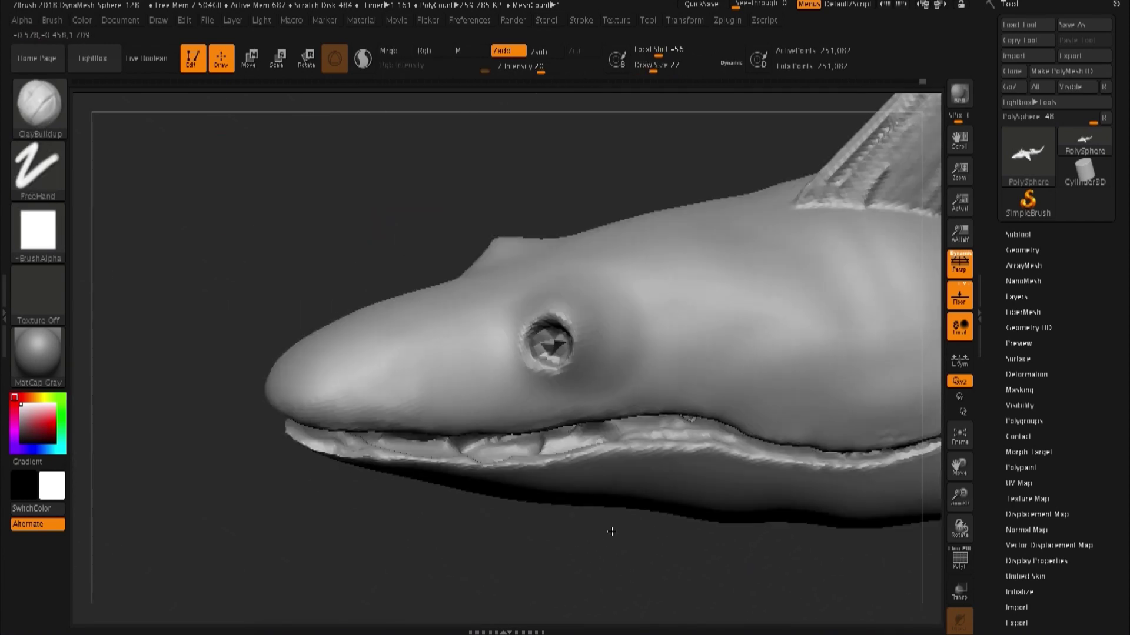
# Switch to the Layer brush to begin the gill ridge behind the mouth.
pyautogui.moveTo(611, 532); pyautogui.dragTo(569, 384)
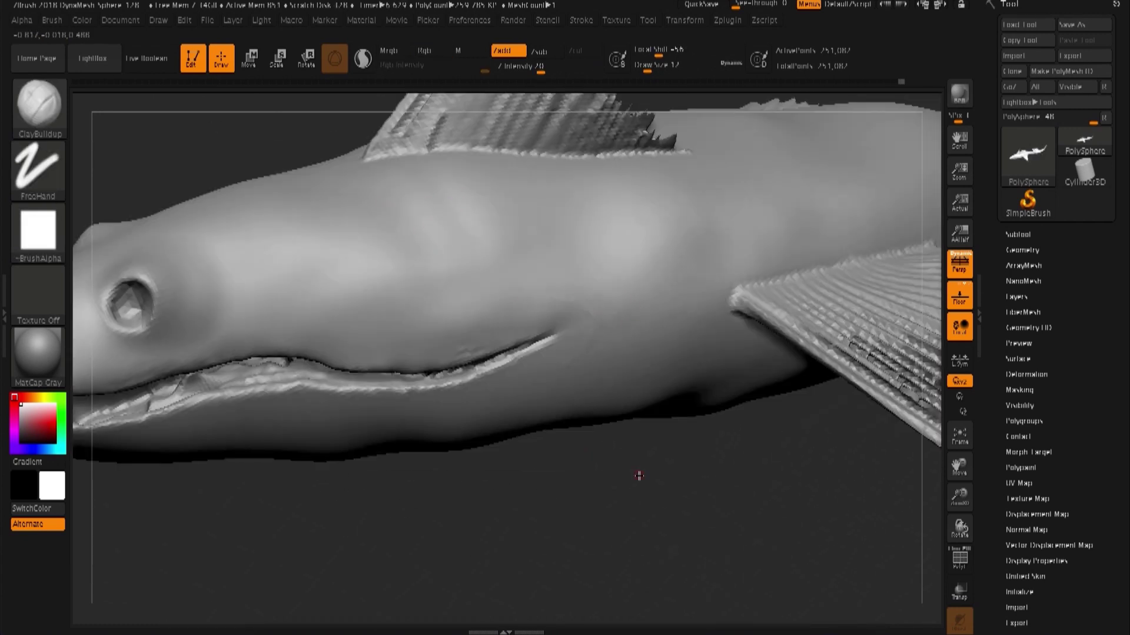
pyautogui.press('b')
pyautogui.press('c')
pyautogui.press('b')
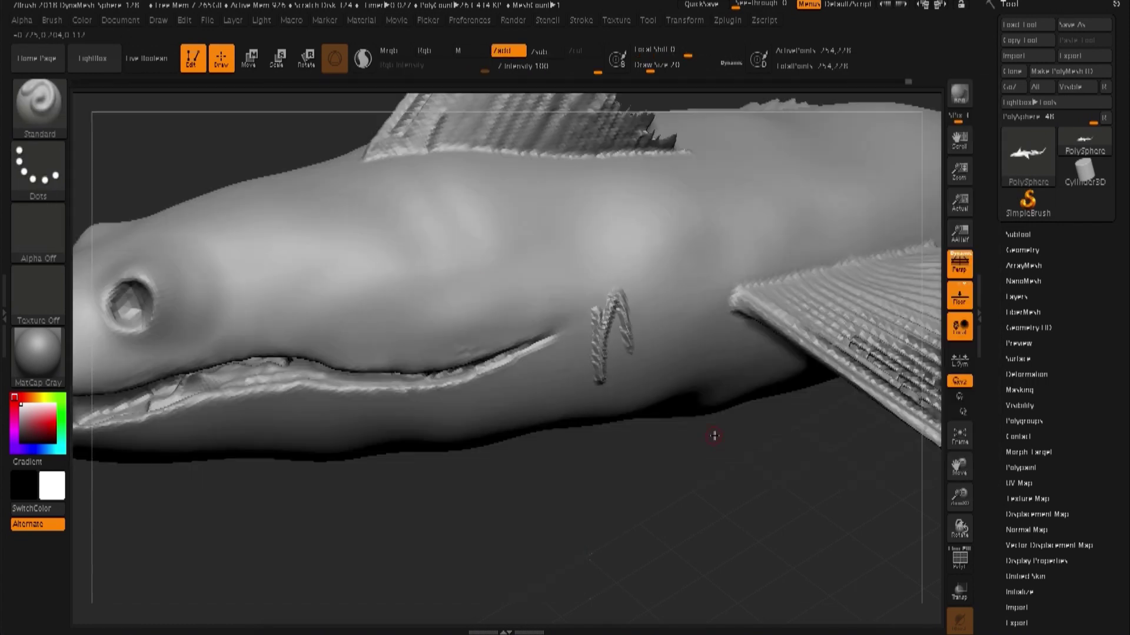
pyautogui.press('b')
pyautogui.click(507, 360)
pyautogui.press('b')
pyautogui.click(677, 298)
# Carve curved gill slits behind the mouth with the brush set to Zsub.
pyautogui.press('b')
pyautogui.press('b')
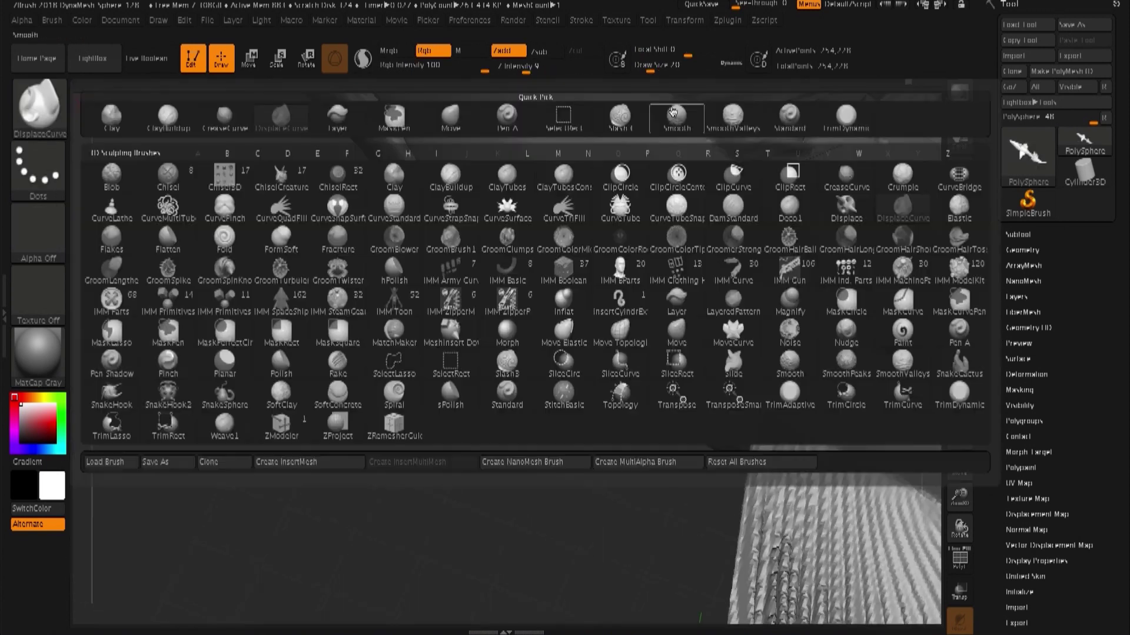
pyautogui.press('t')
pyautogui.press('d')
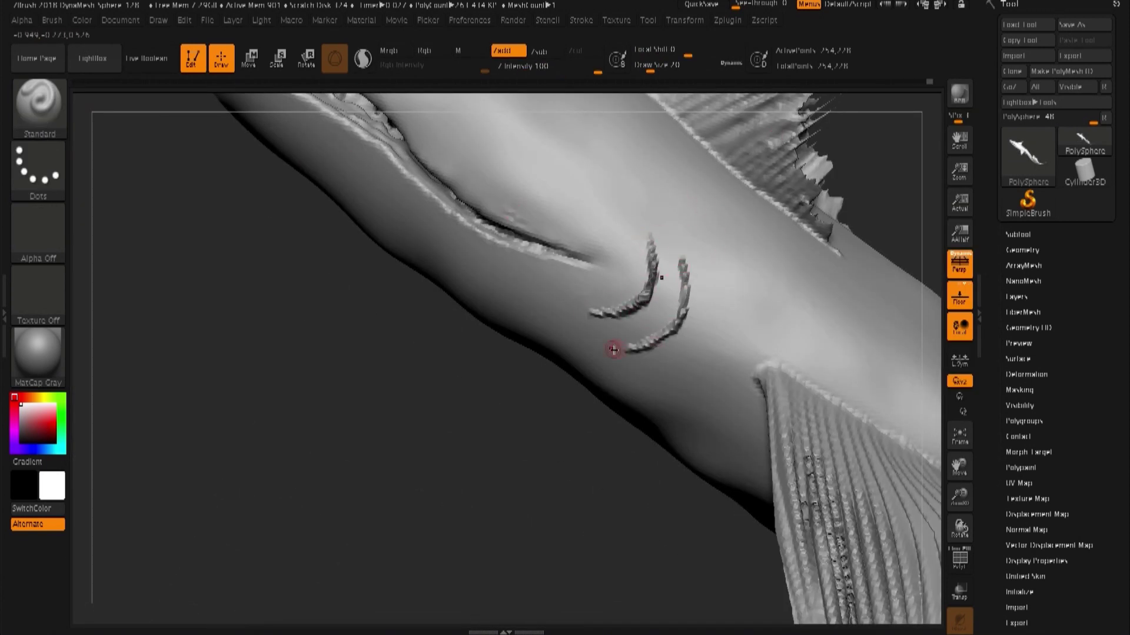
pyautogui.moveTo(705, 351)
pyautogui.mouseDown(button='right')
pyautogui.moveTo(709, 337)
pyautogui.moveTo(462, 560)
pyautogui.moveTo(709, 374)
pyautogui.mouseUp(button='right')
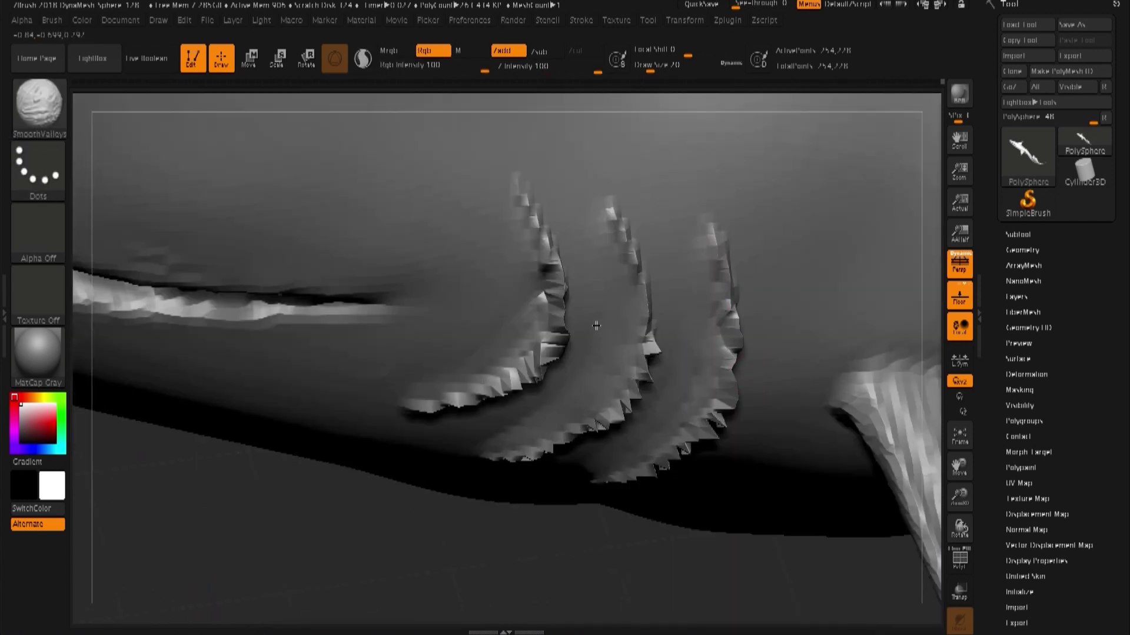
# Check the three gill slits from several angles alongside the fins.
pyautogui.moveTo(596, 325); pyautogui.dragTo(696, 350, button='right')
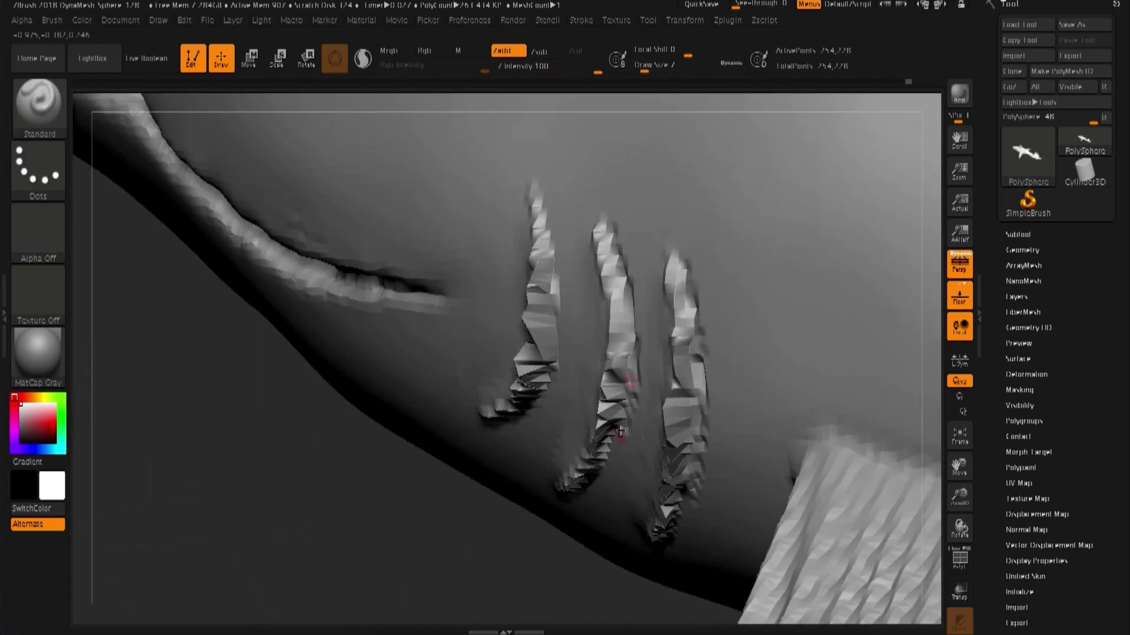
pyautogui.moveTo(621, 431); pyautogui.dragTo(542, 375, button='right')
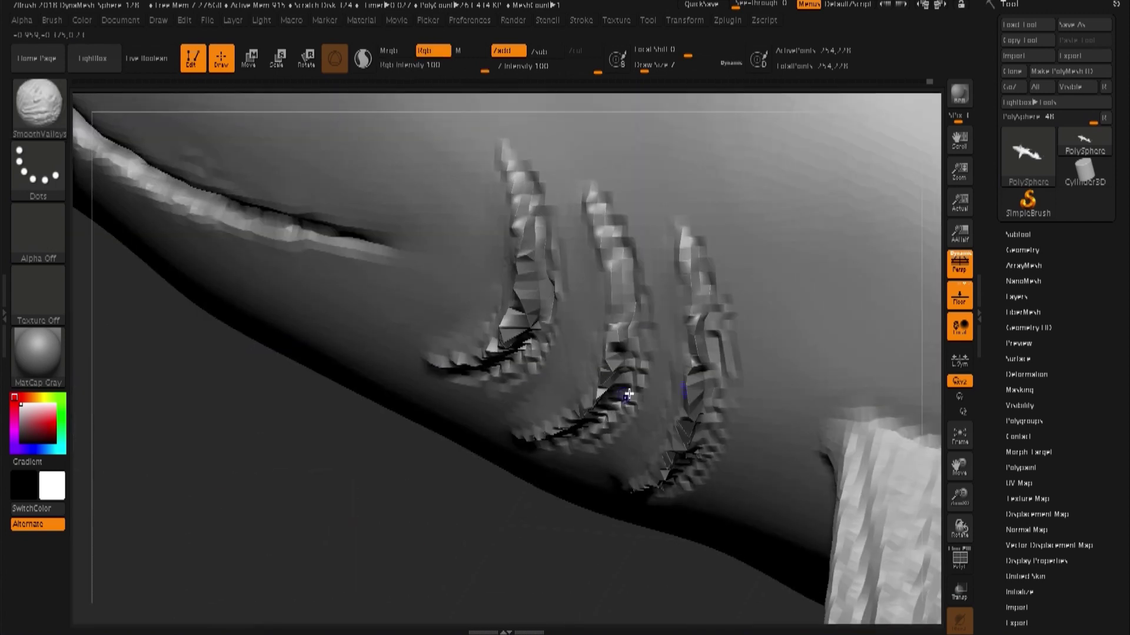
pyautogui.moveTo(577, 472)
pyautogui.mouseDown(button='right')
pyautogui.moveTo(612, 436)
pyautogui.moveTo(441, 471)
pyautogui.moveTo(622, 391)
pyautogui.mouseUp(button='right')
pyautogui.moveTo(538, 367)
pyautogui.mouseDown(button='right')
pyautogui.moveTo(487, 459)
pyautogui.moveTo(200, 361)
pyautogui.mouseUp(button='right')
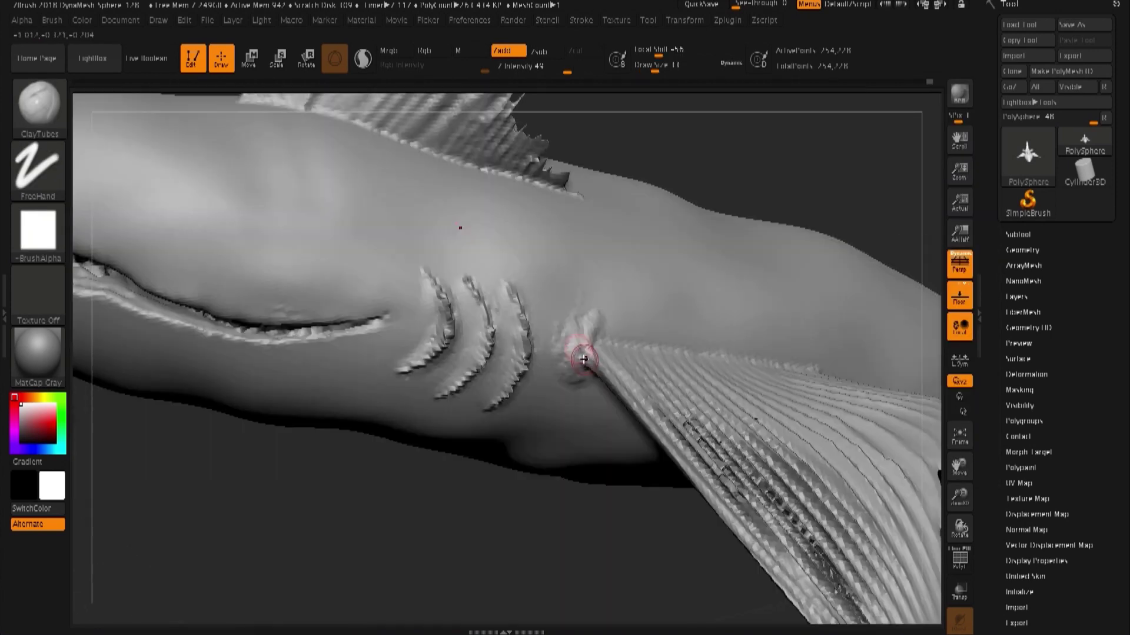
pyautogui.moveTo(575, 361); pyautogui.dragTo(596, 334, button='right')
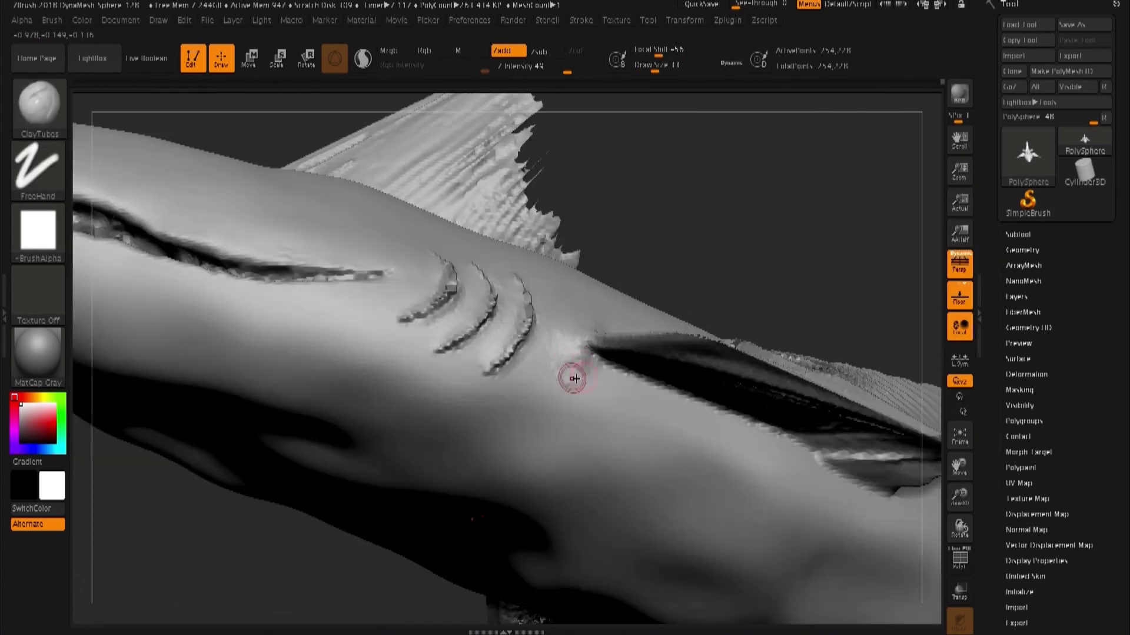
pyautogui.moveTo(576, 374)
pyautogui.mouseDown(button='right')
pyautogui.moveTo(681, 283)
pyautogui.moveTo(593, 530)
pyautogui.moveTo(643, 425)
pyautogui.mouseUp(button='right')
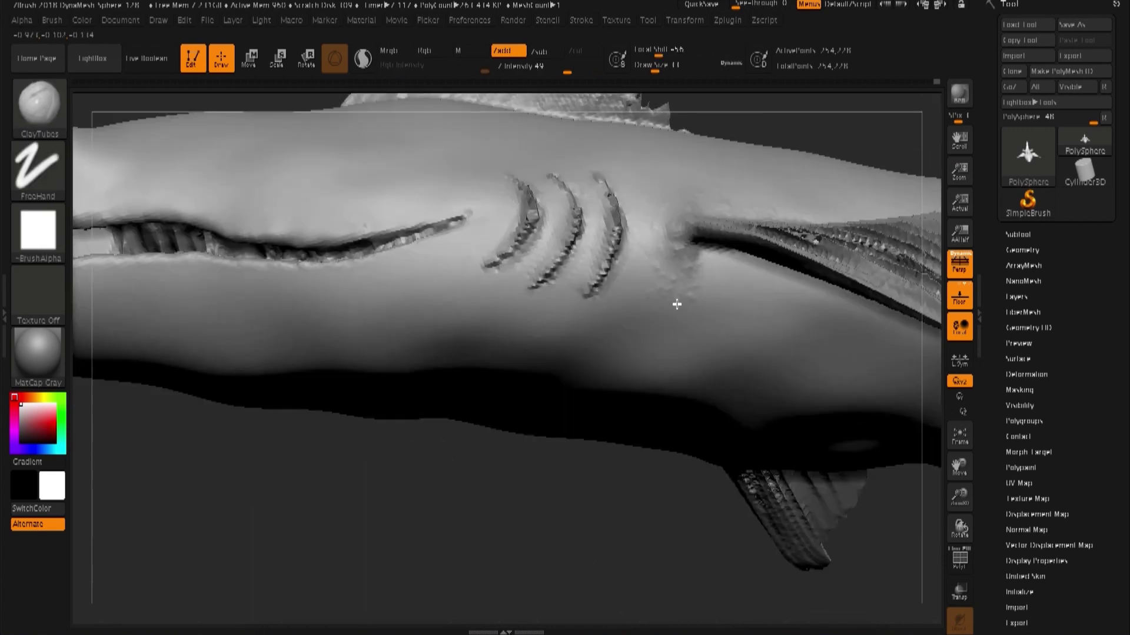
pyautogui.moveTo(675, 303); pyautogui.dragTo(734, 305, button='right')
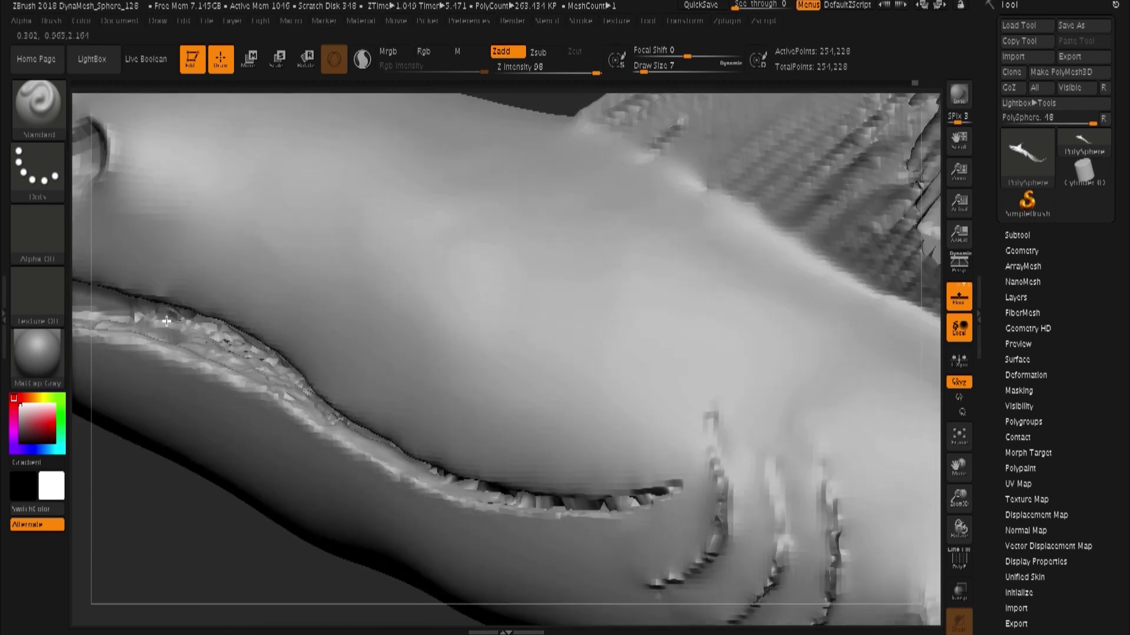
# Orbit from the mouth close-up to inspect the teeth from the head's underside.
pyautogui.moveTo(537, 456); pyautogui.dragTo(230, 419)
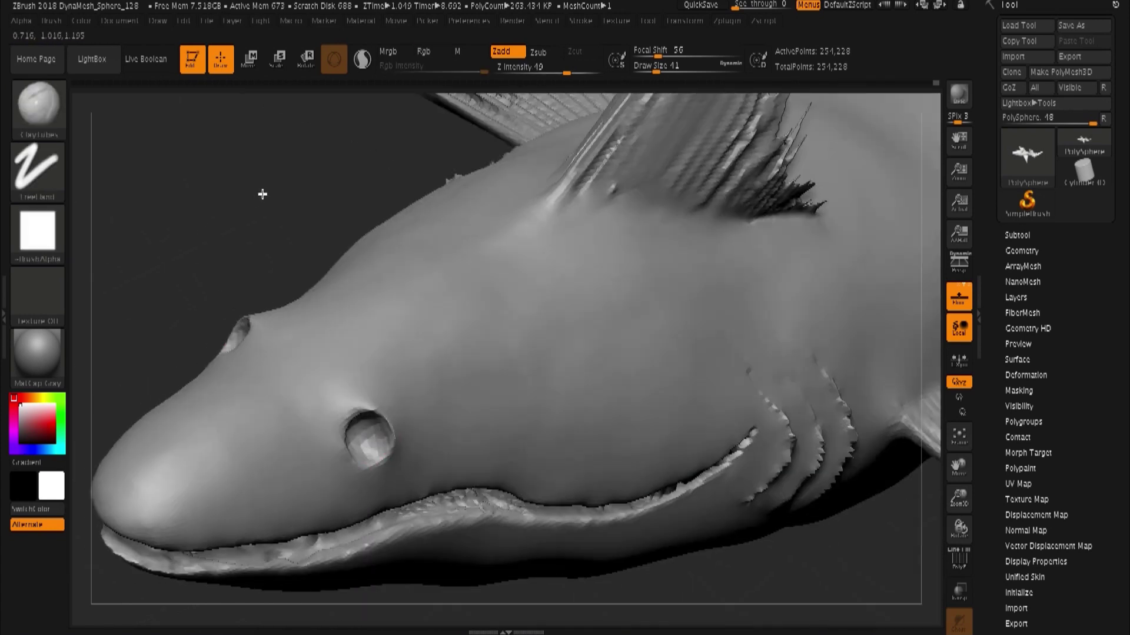
# Resize the brush and use ClayTubes to build up raised gill slit rims.
pyautogui.press('s')
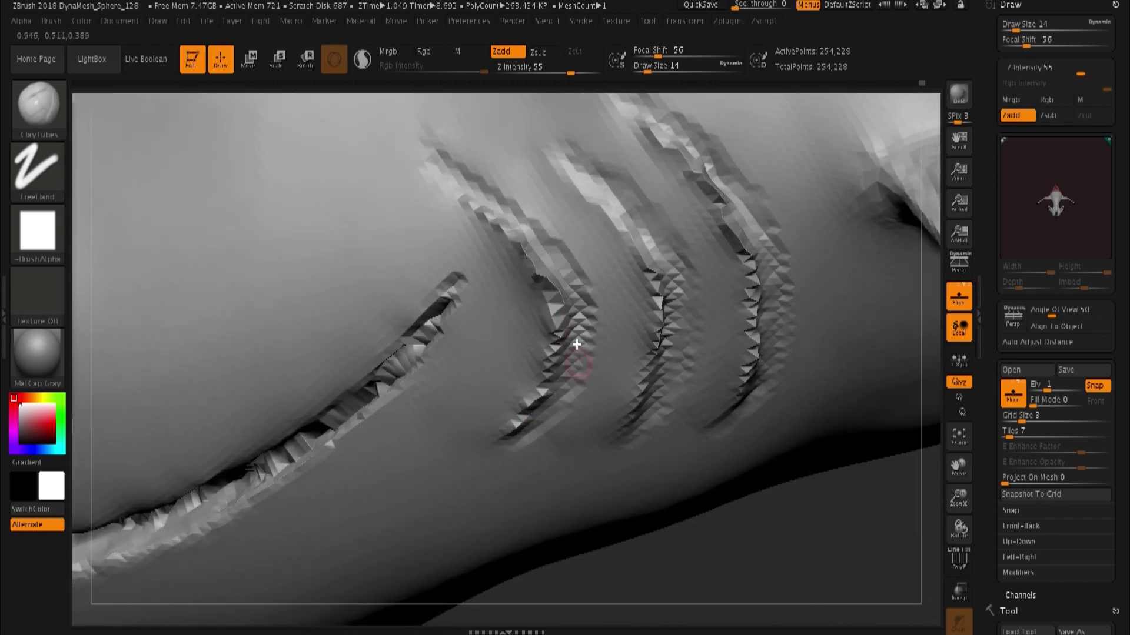
pyautogui.press('b')
pyautogui.press('c')
pyautogui.press('t')
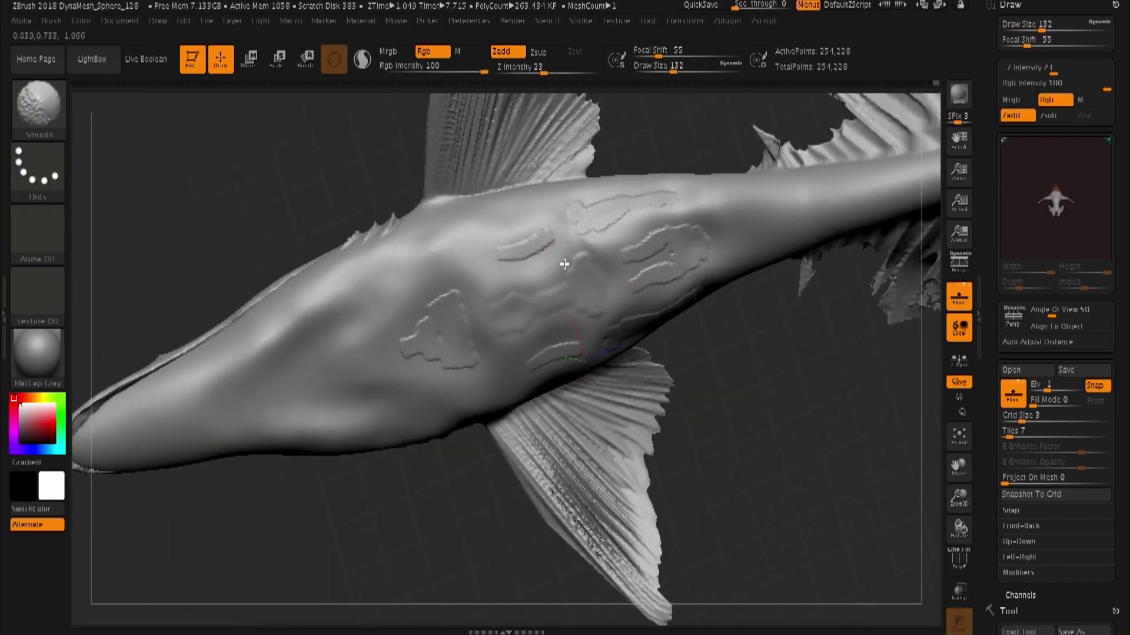
# Mask the broad belly underside between the two side fins with MaskPen.
pyautogui.keyDown('ctrl'); pyautogui.moveTo(353, 294); pyautogui.dragTo(309, 237); pyautogui.keyUp('ctrl')
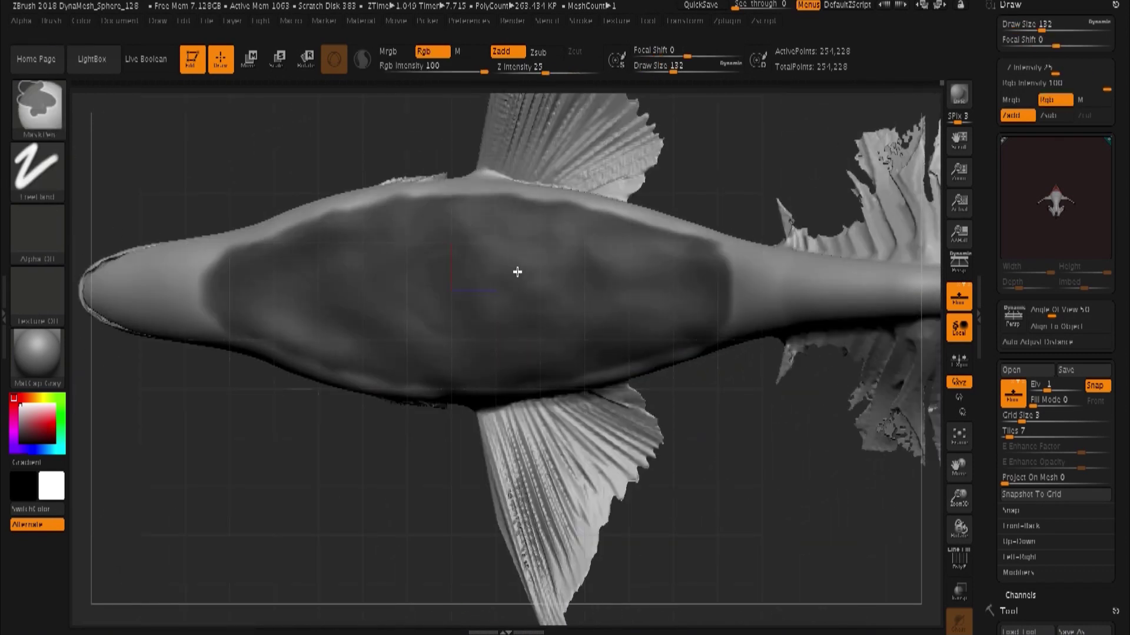